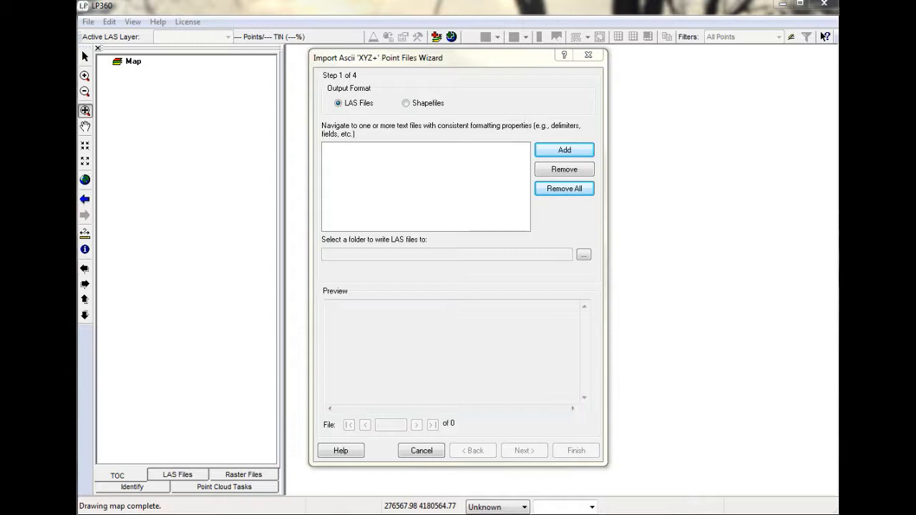
# Add points.txt from the Lesson1_0110_Demo folder as the input file and set that same folder as the LAS output location.
pyautogui.click(565, 152)
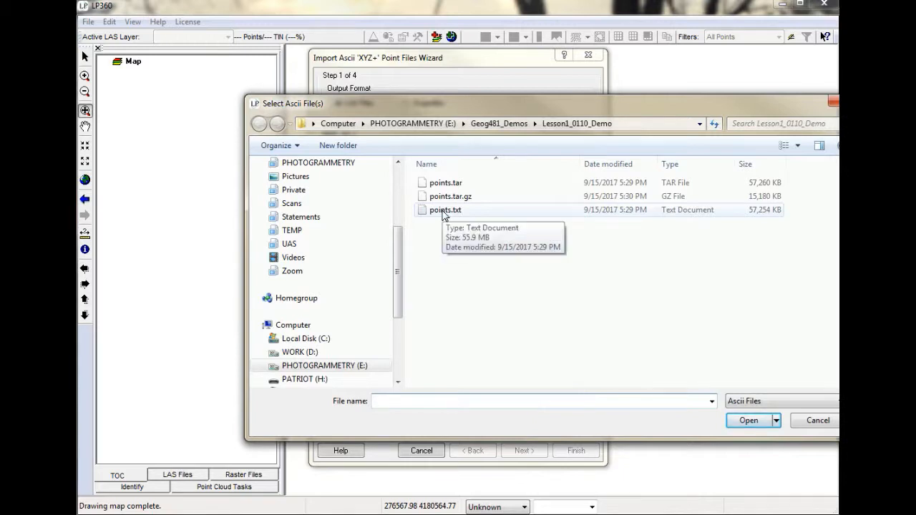
pyautogui.click(444, 211)
pyautogui.click(749, 421)
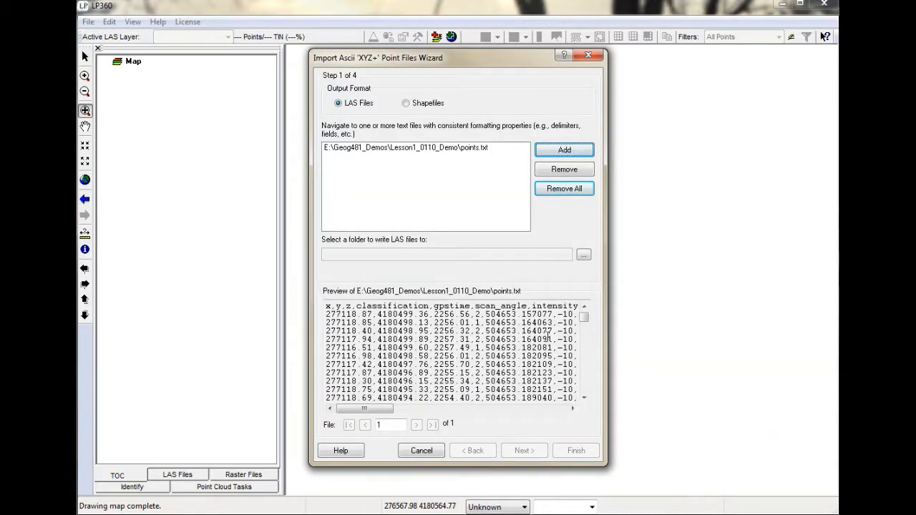
pyautogui.click(584, 255)
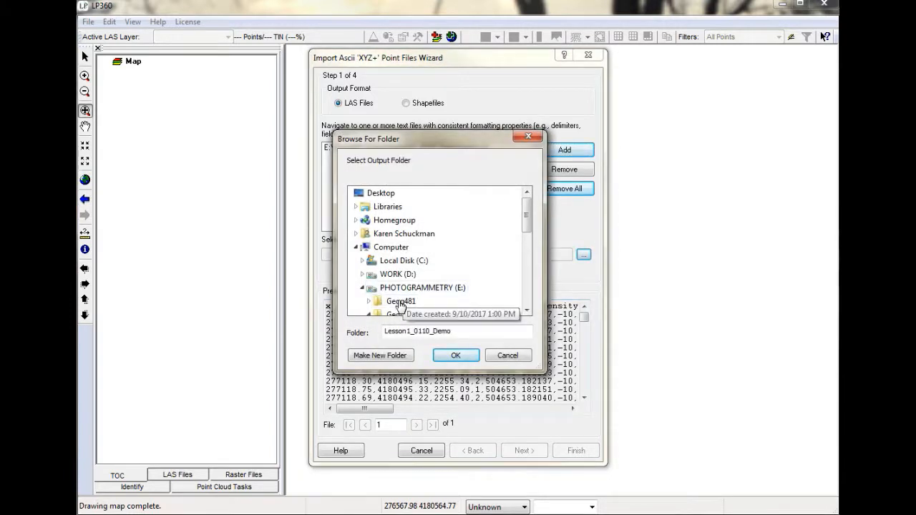
pyautogui.click(528, 313)
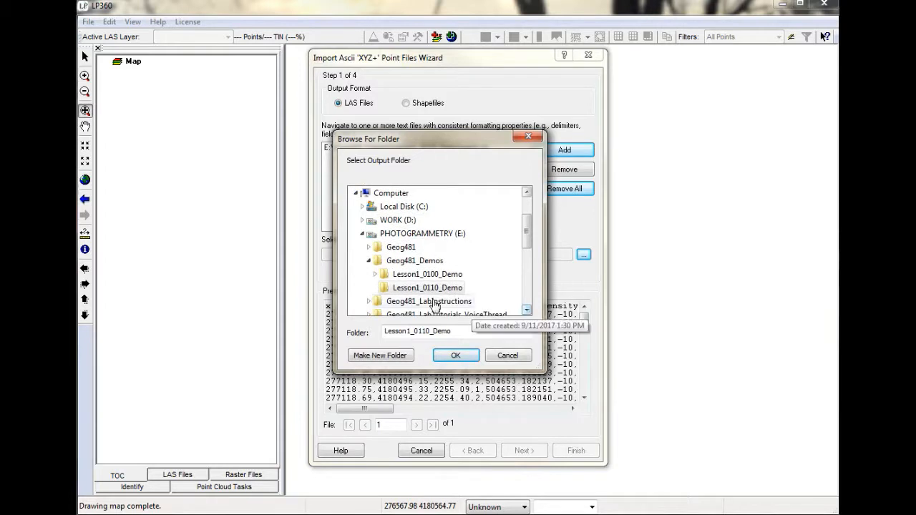
pyautogui.click(451, 358)
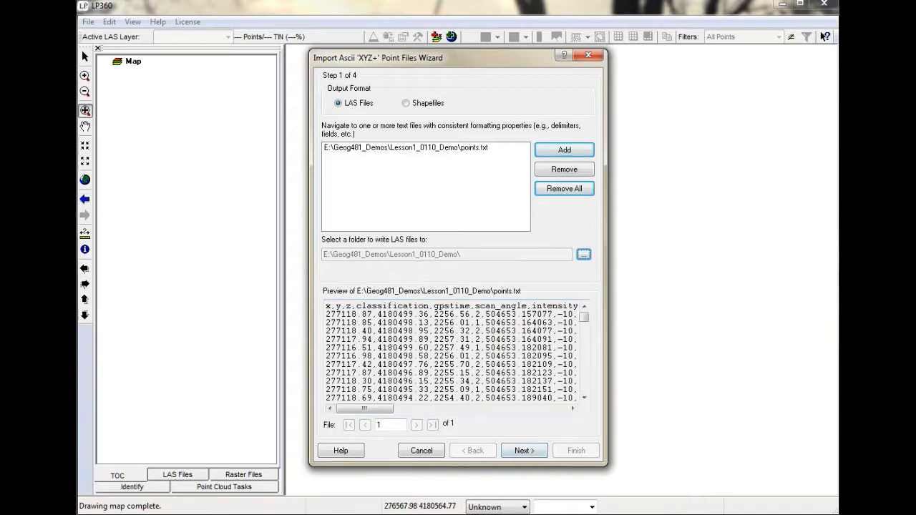
# Check the raw contents of points.txt in WordPad and set comma as the delimiter for the delimited import.
pyautogui.moveTo(78, 41); pyautogui.dragTo(608, 61)
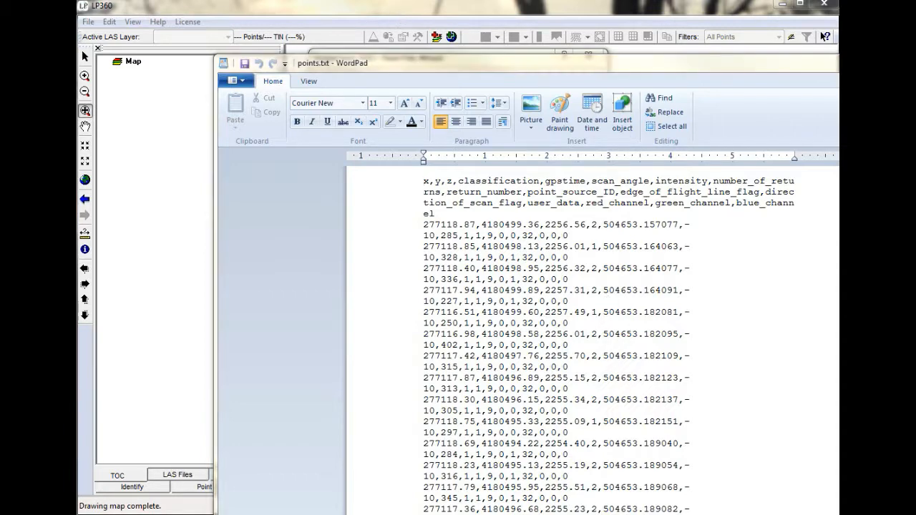
pyautogui.moveTo(505, 63); pyautogui.dragTo(839, 65)
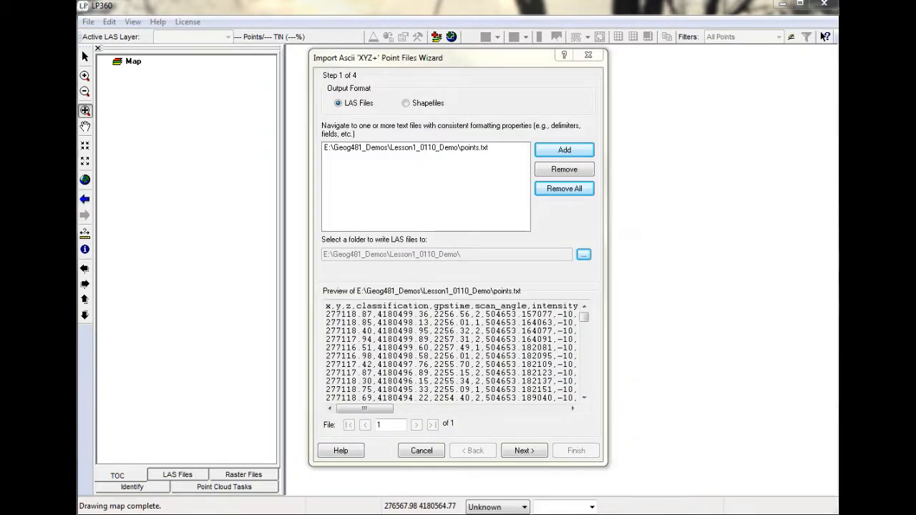
pyautogui.click(524, 452)
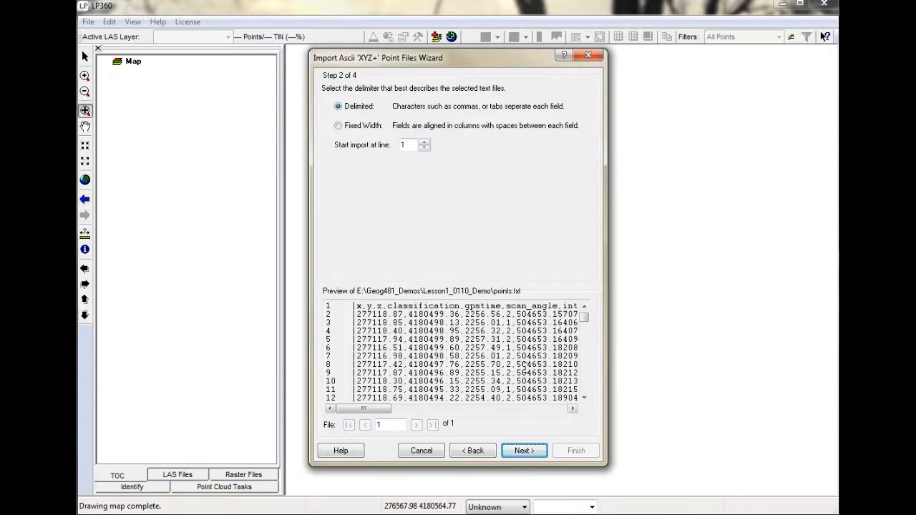
pyautogui.click(525, 451)
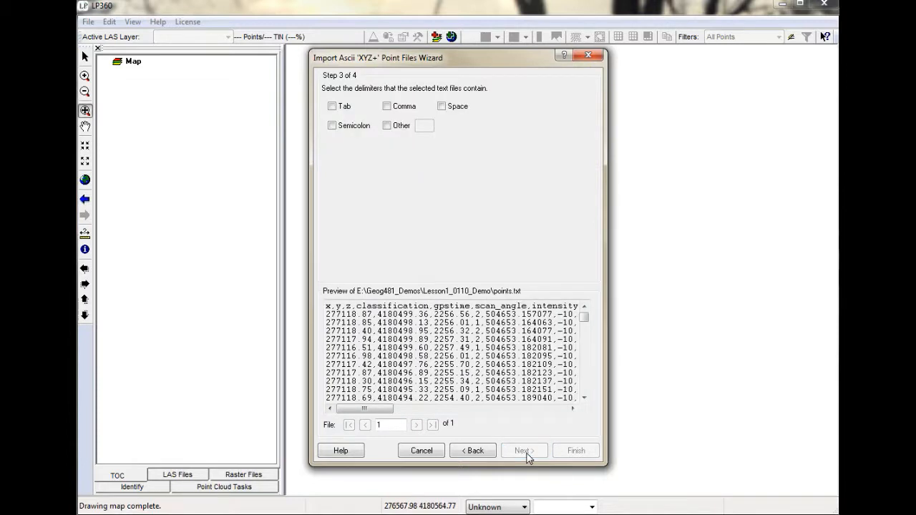
pyautogui.click(387, 106)
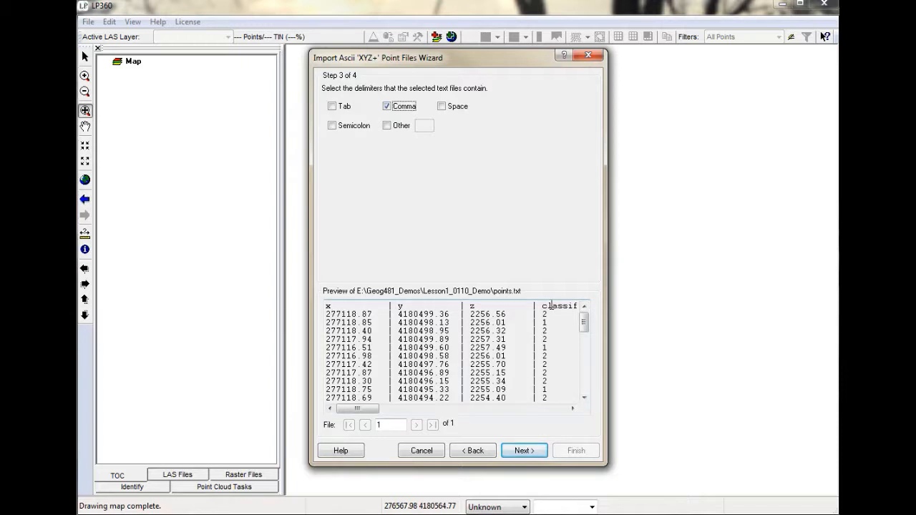
# Return to the delimiter type settings, set the import to start at line 2, and proceed to the column assignment.
pyautogui.click(474, 451)
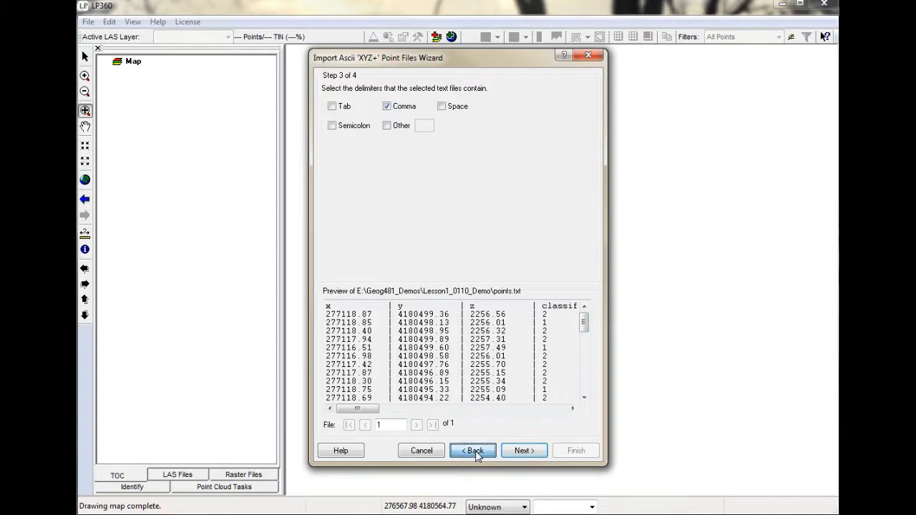
pyautogui.doubleClick(410, 145)
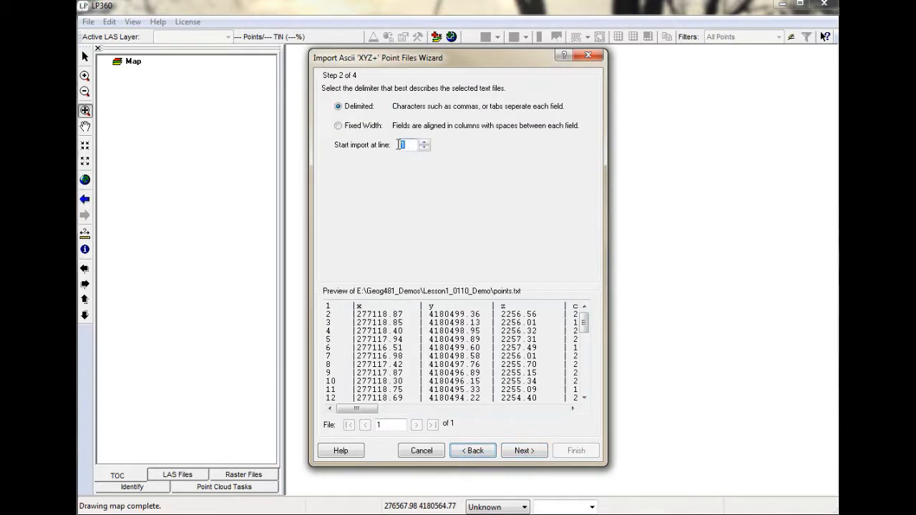
pyautogui.write('2')
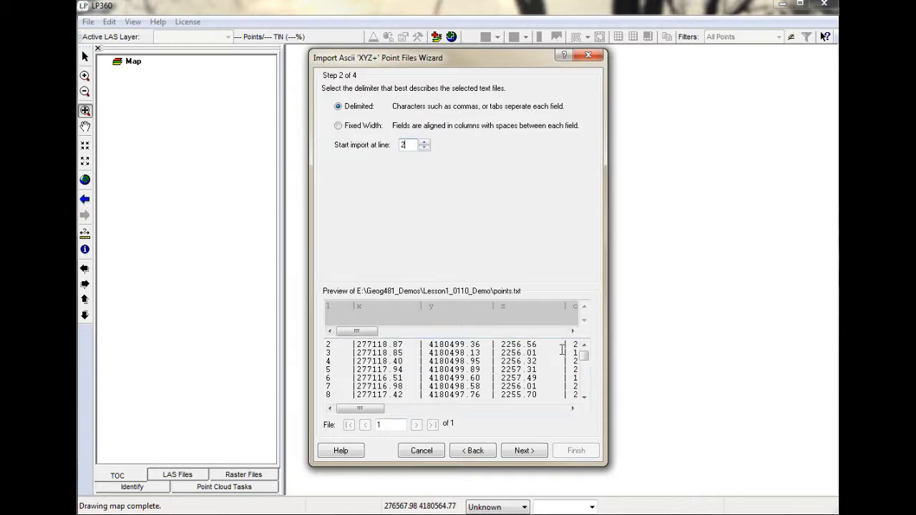
pyautogui.click(523, 451)
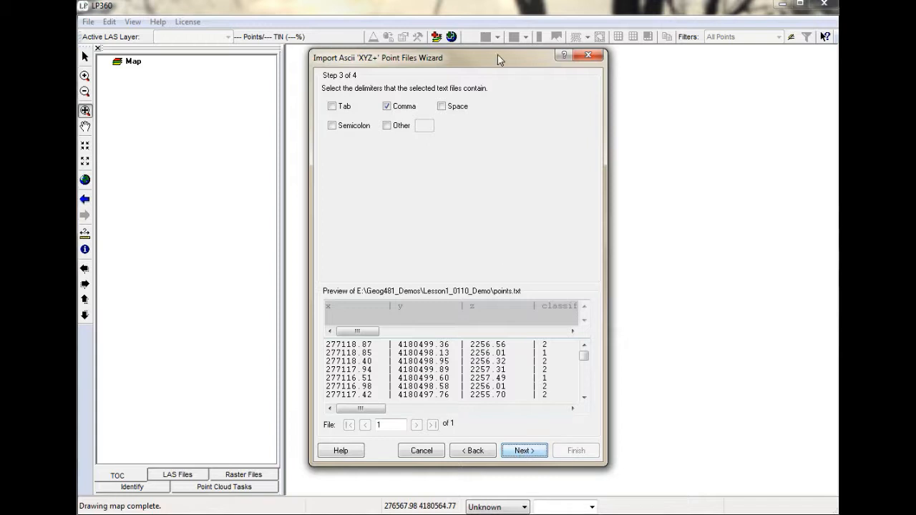
pyautogui.click(532, 453)
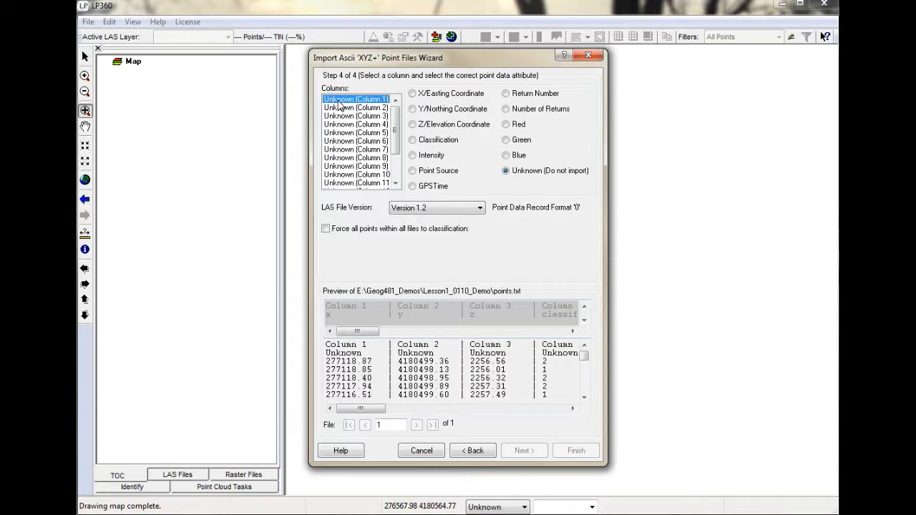
# Assign columns 1 to 4 to X/Easting Coordinate, Y/Northing Coordinate, Z/Elevation Coordinate and Classification.
pyautogui.click(412, 94)
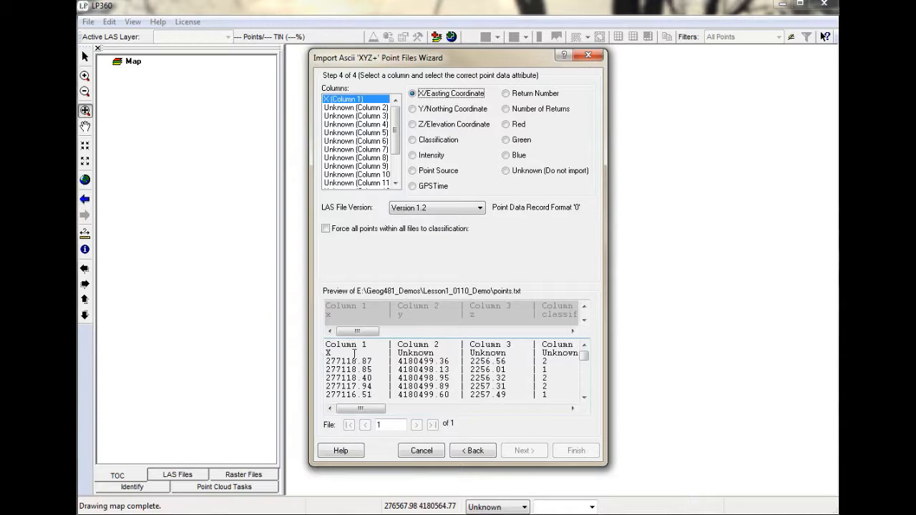
pyautogui.click(360, 109)
pyautogui.click(413, 109)
pyautogui.click(381, 116)
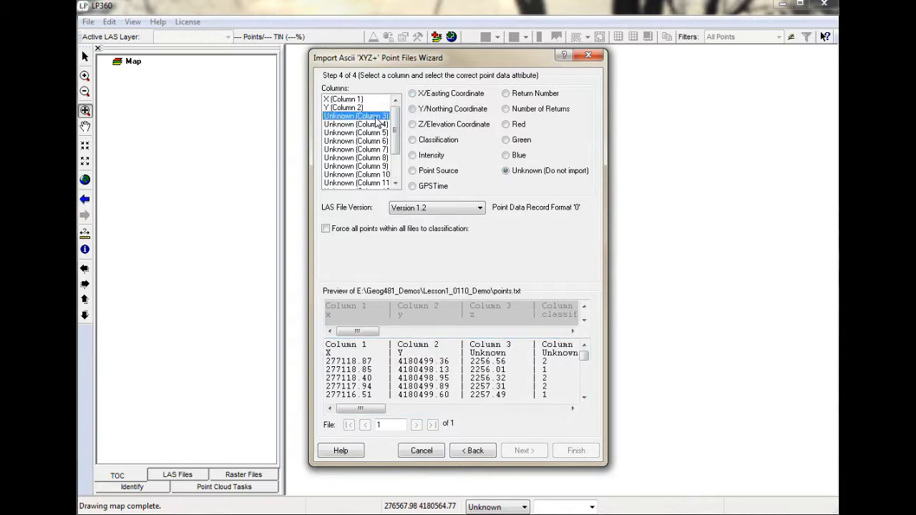
pyautogui.click(414, 124)
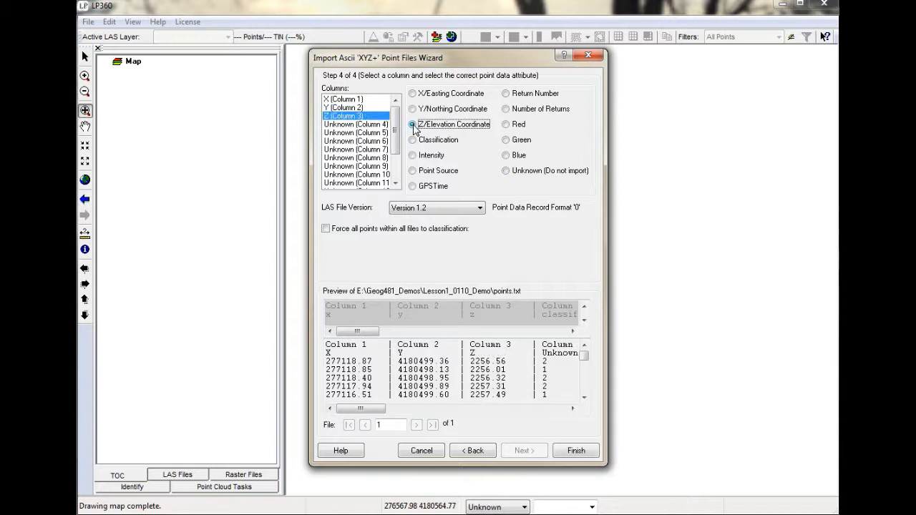
pyautogui.click(362, 125)
pyautogui.click(414, 140)
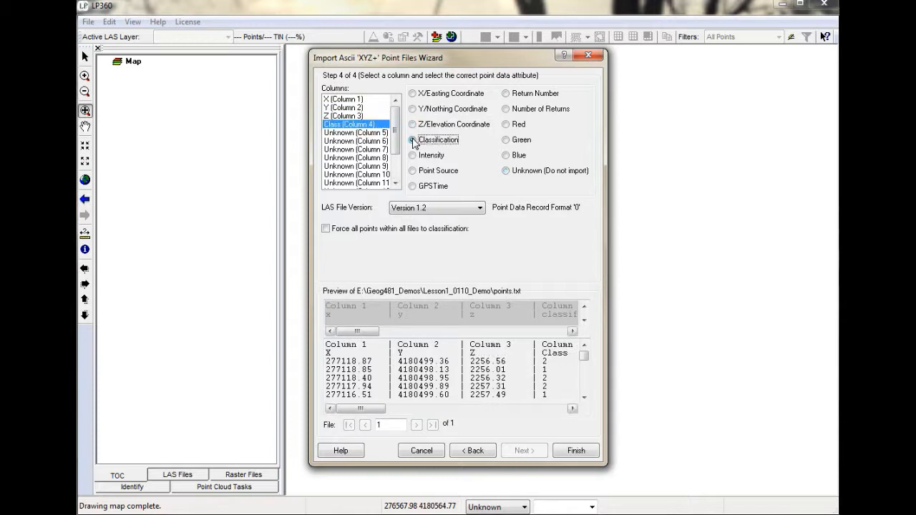
# Check the header names beyond column 4 in the preview and assign column 5 to GPSTime.
pyautogui.click(573, 409)
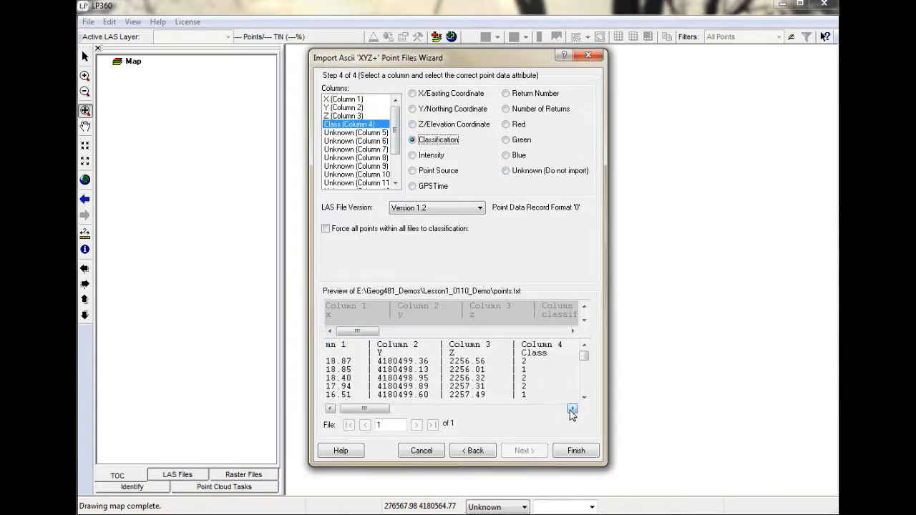
pyautogui.click(572, 410)
pyautogui.click(572, 410)
pyautogui.click(572, 410)
pyautogui.click(572, 411)
pyautogui.click(572, 410)
pyautogui.click(572, 410)
pyautogui.click(573, 330)
pyautogui.click(573, 331)
pyautogui.click(573, 331)
pyautogui.click(573, 331)
pyautogui.click(573, 330)
pyautogui.click(573, 331)
pyautogui.click(573, 331)
pyautogui.click(573, 331)
pyautogui.click(572, 331)
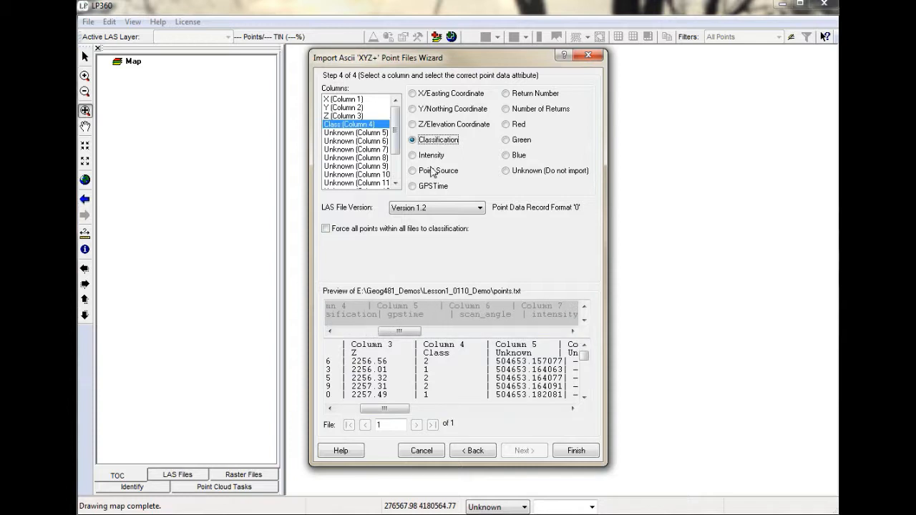
pyautogui.click(367, 133)
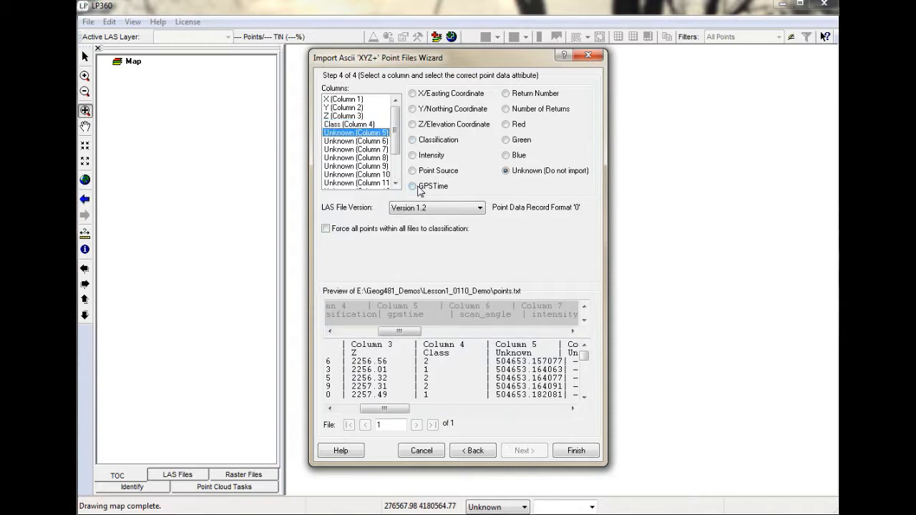
pyautogui.click(413, 186)
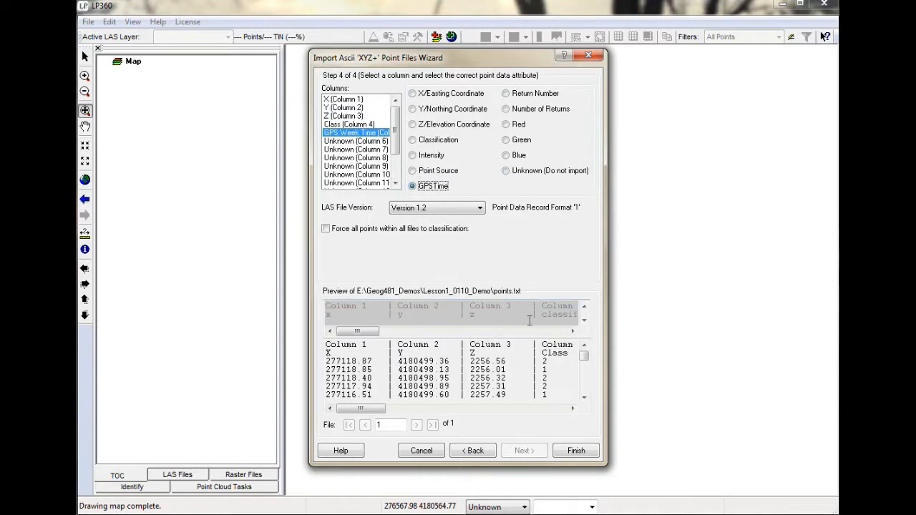
# Assign column 7 to Intensity, skipping the scan angle in column 6.
pyautogui.click(573, 331)
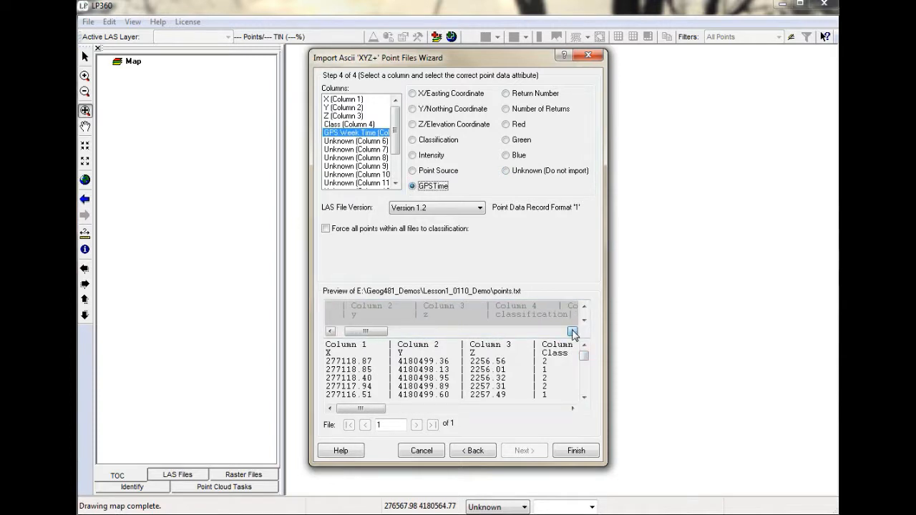
pyautogui.click(573, 331)
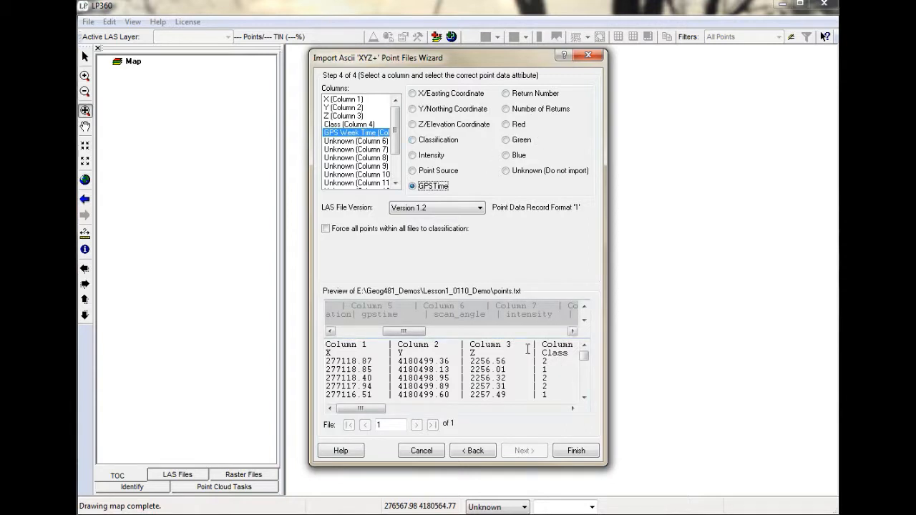
pyautogui.click(374, 150)
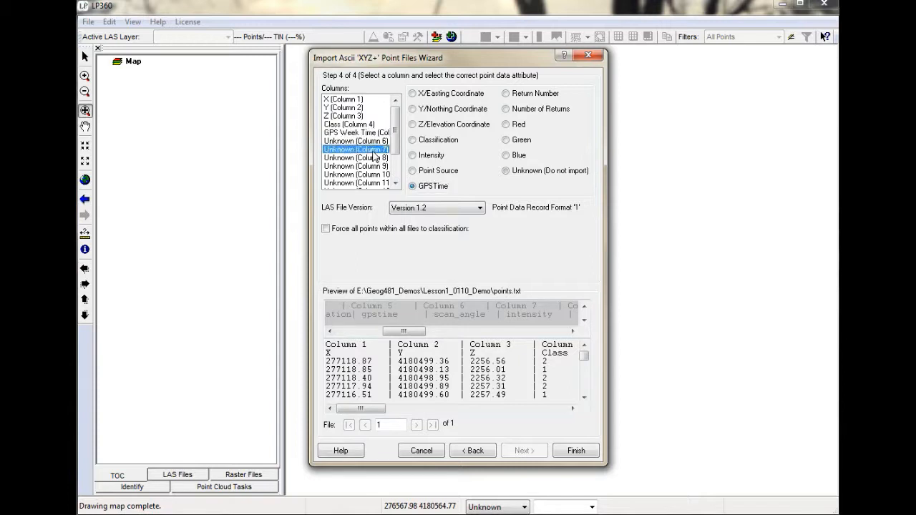
pyautogui.click(413, 156)
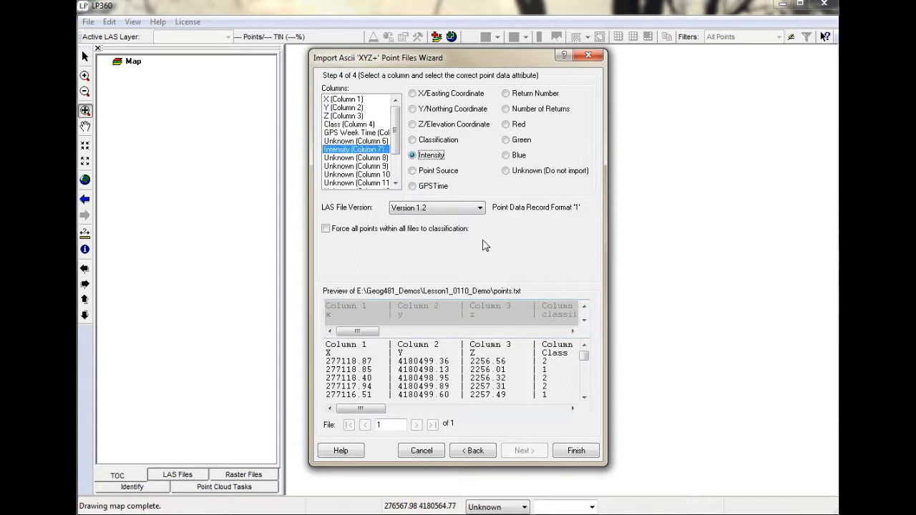
# Assign column 8 to Number of Returns and column 9 to Return Number, following the header names in the preview.
pyautogui.click(573, 331)
pyautogui.click(572, 332)
pyautogui.click(573, 332)
pyautogui.click(573, 332)
pyautogui.click(573, 331)
pyautogui.click(573, 332)
pyautogui.click(572, 332)
pyautogui.click(572, 332)
pyautogui.click(572, 331)
pyautogui.click(573, 332)
pyautogui.click(573, 331)
pyautogui.click(572, 332)
pyautogui.click(573, 332)
pyautogui.click(573, 332)
pyautogui.click(573, 331)
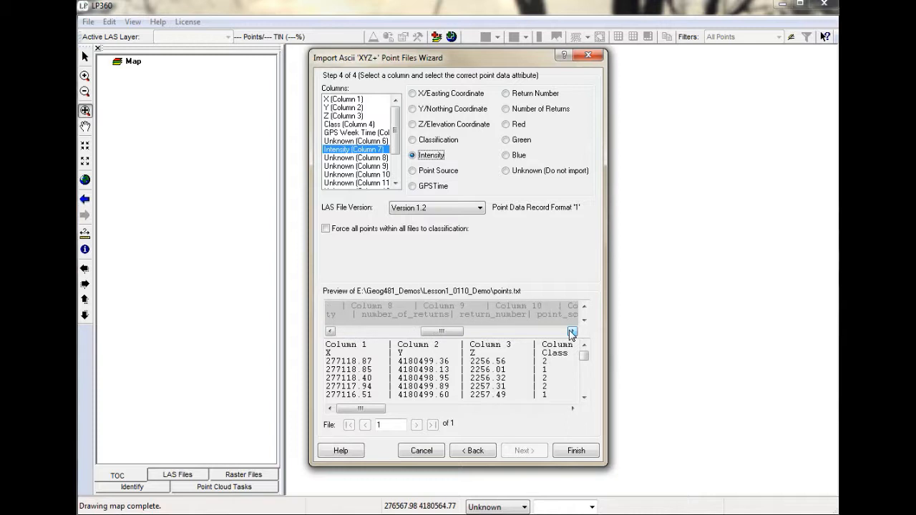
pyautogui.click(357, 158)
pyautogui.click(506, 108)
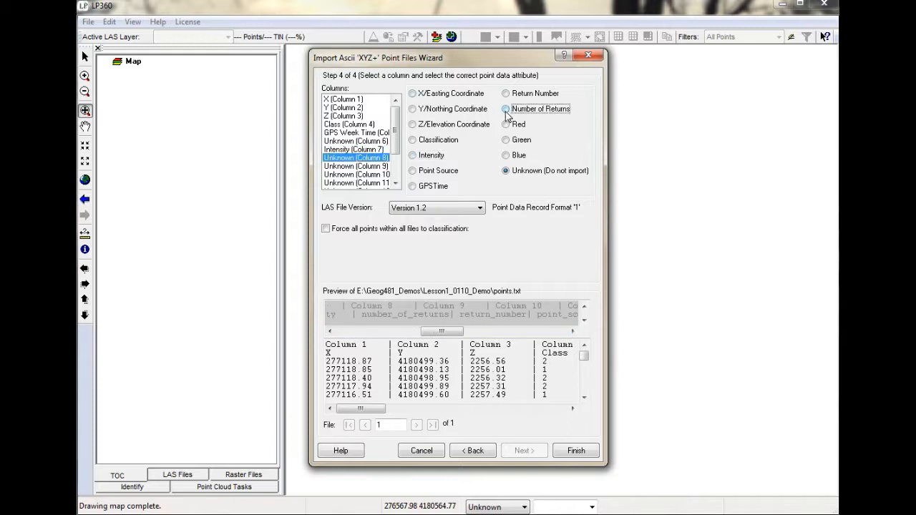
pyautogui.click(506, 94)
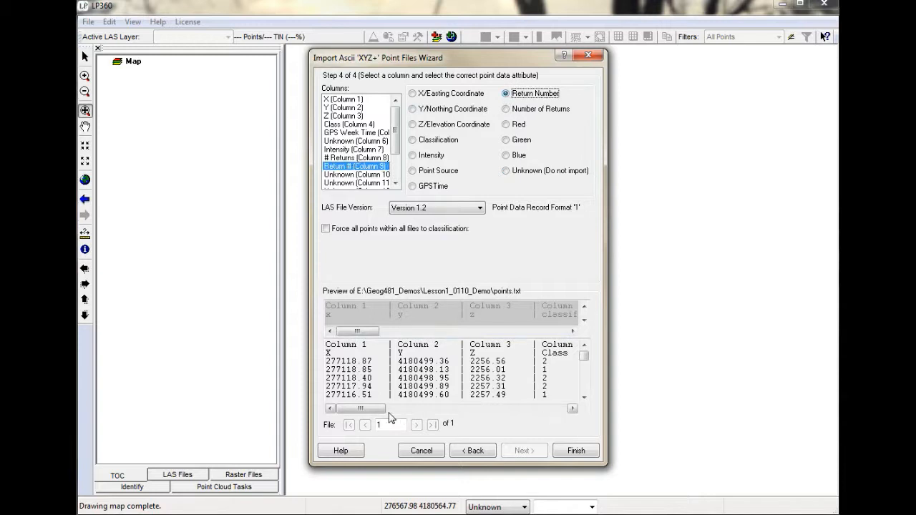
# Check the last columns in the preview, set the LAS file version to Version 1.4, and run the import.
pyautogui.moveTo(364, 332); pyautogui.dragTo(567, 335)
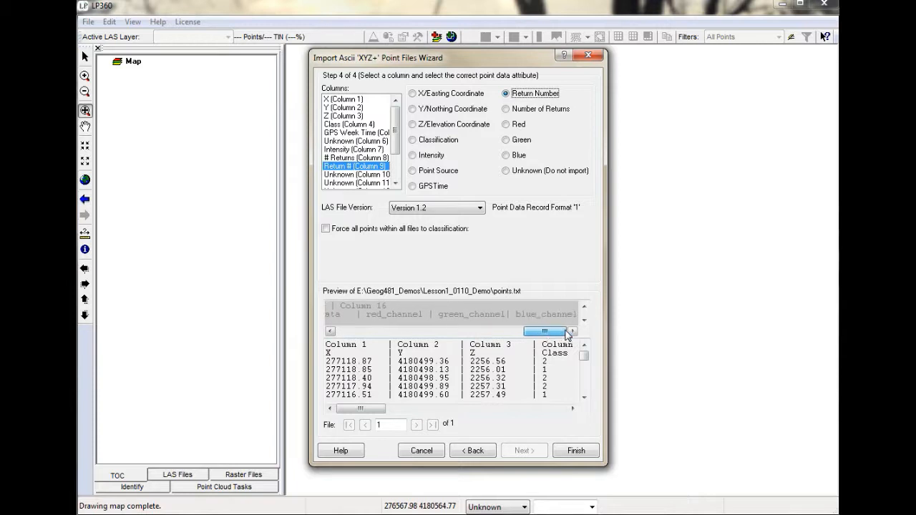
pyautogui.moveTo(375, 413); pyautogui.dragTo(567, 412)
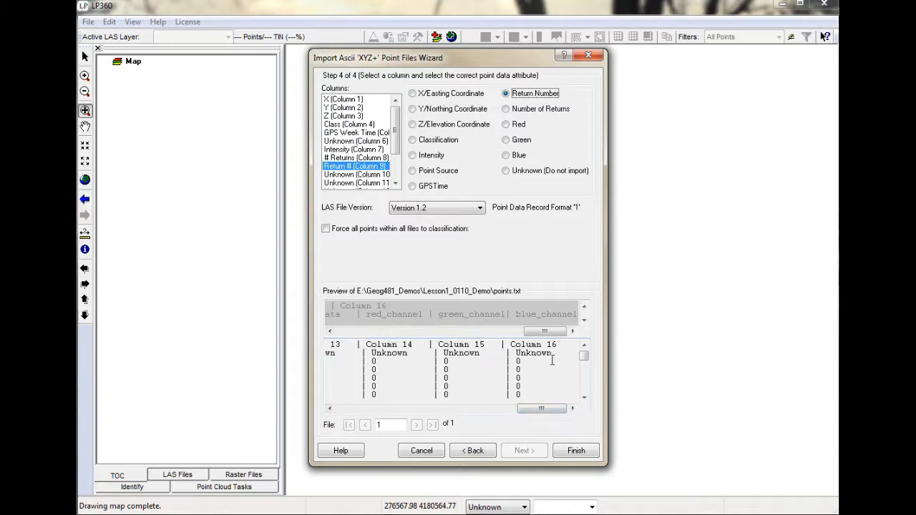
pyautogui.click(443, 209)
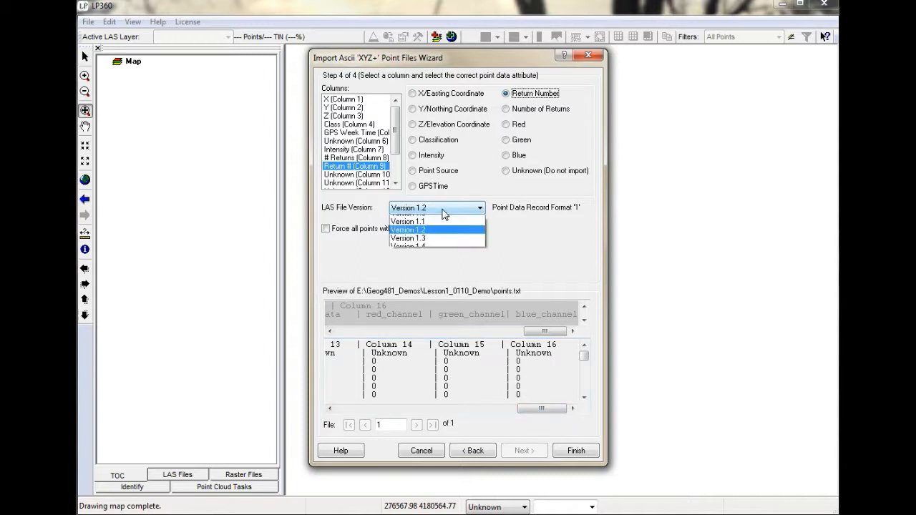
pyautogui.click(438, 255)
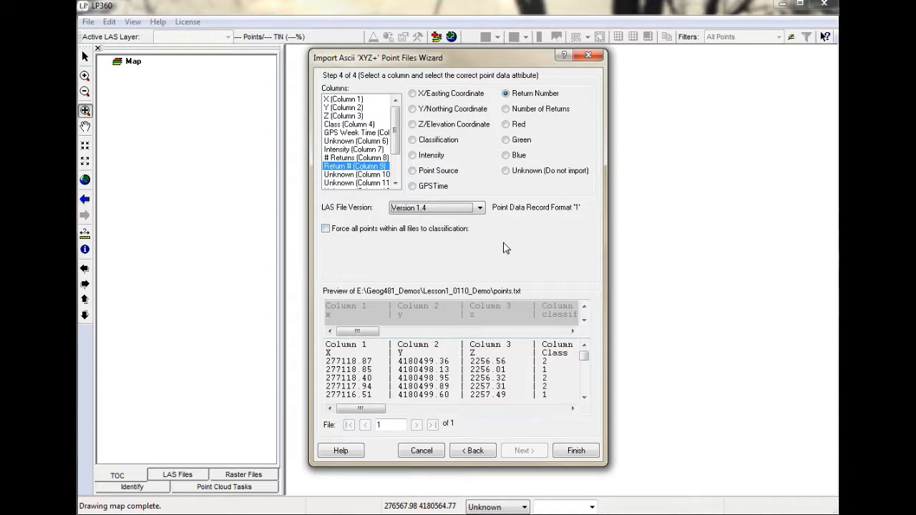
pyautogui.click(573, 452)
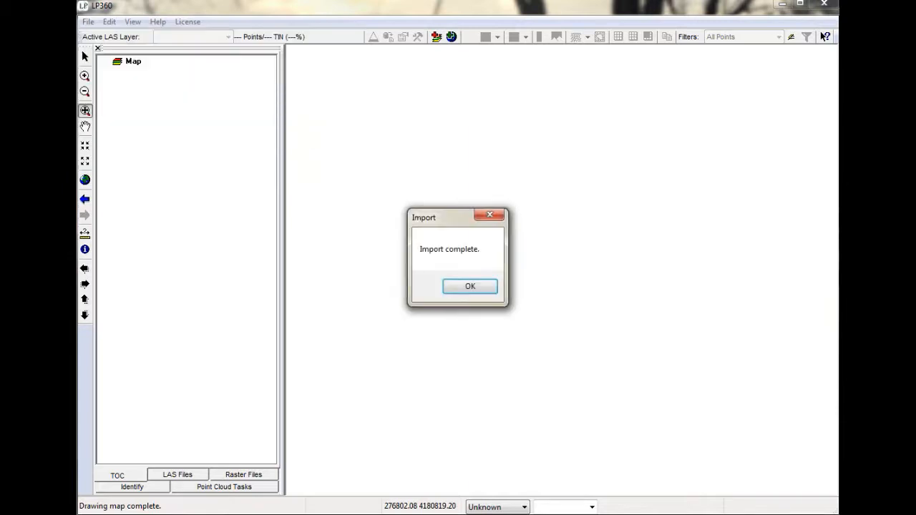
# Add points.las from the Lesson1_0110_Demo folder to the map and display the layer as a TIN surface.
pyautogui.click(467, 288)
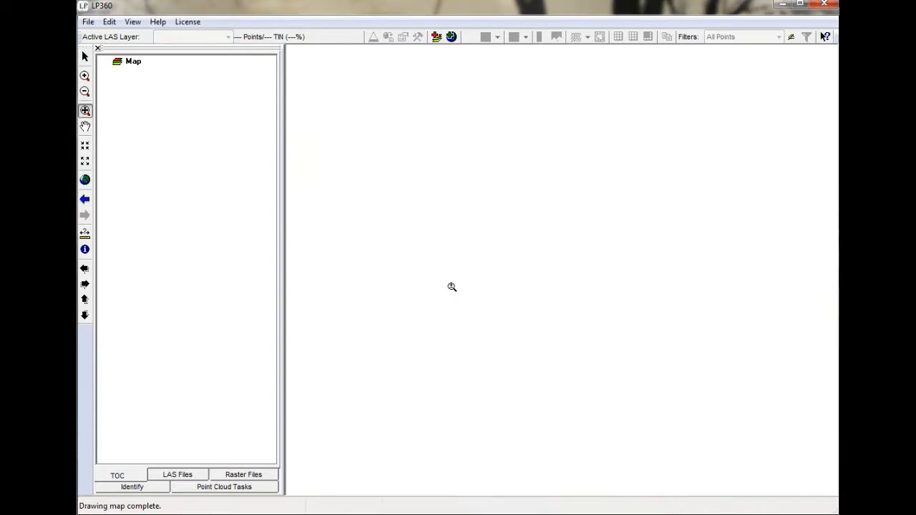
pyautogui.click(437, 37)
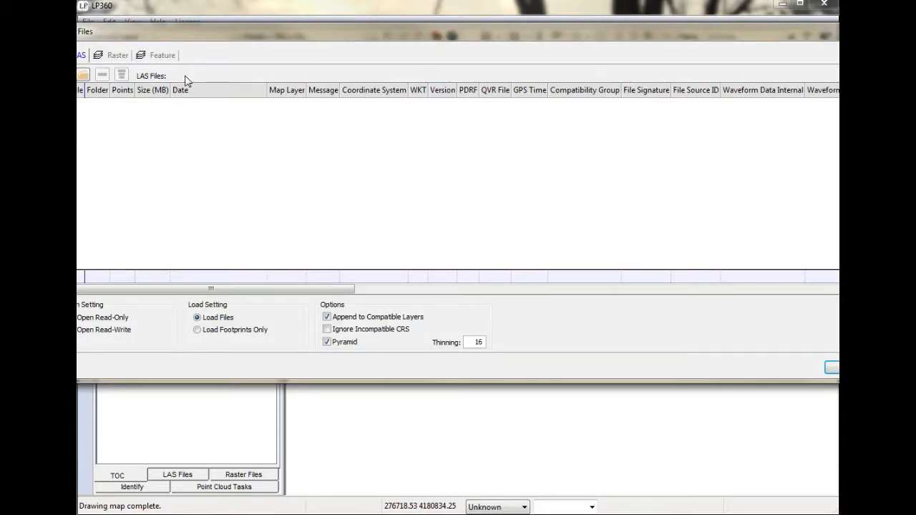
pyautogui.click(83, 75)
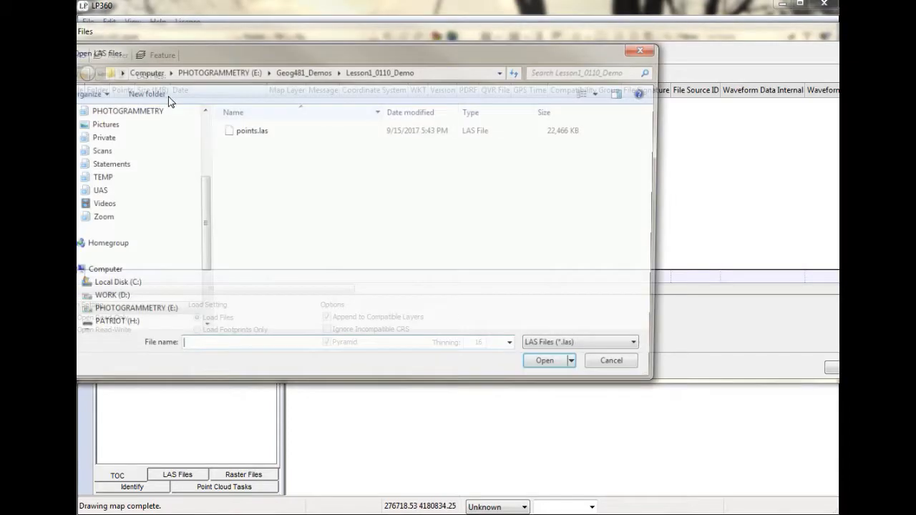
pyautogui.click(251, 130)
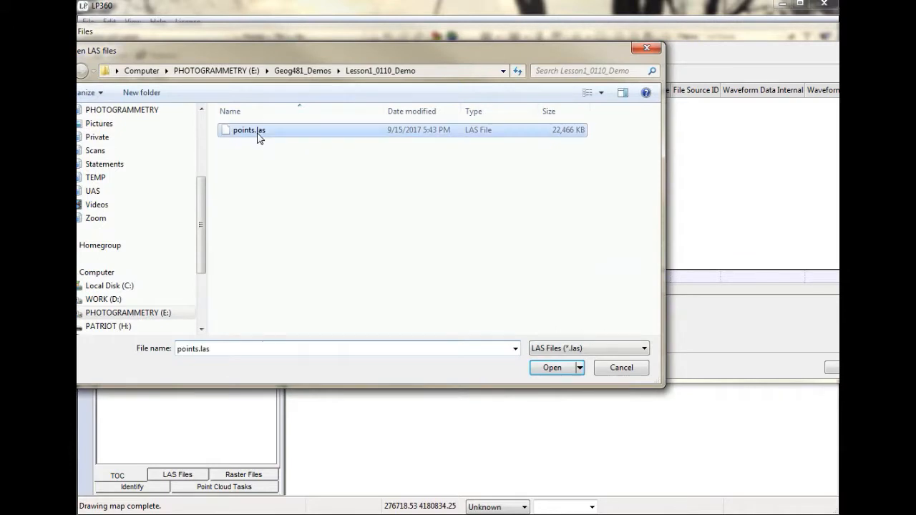
pyautogui.click(555, 370)
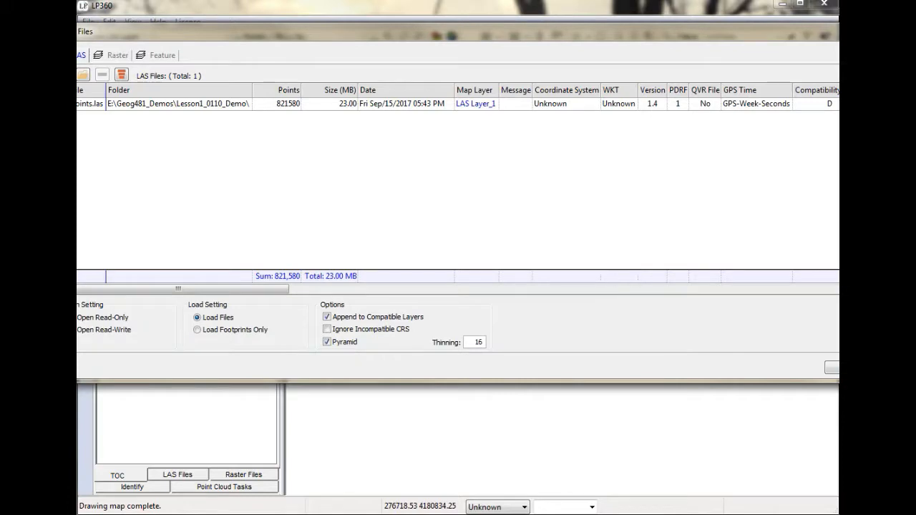
pyautogui.click(834, 369)
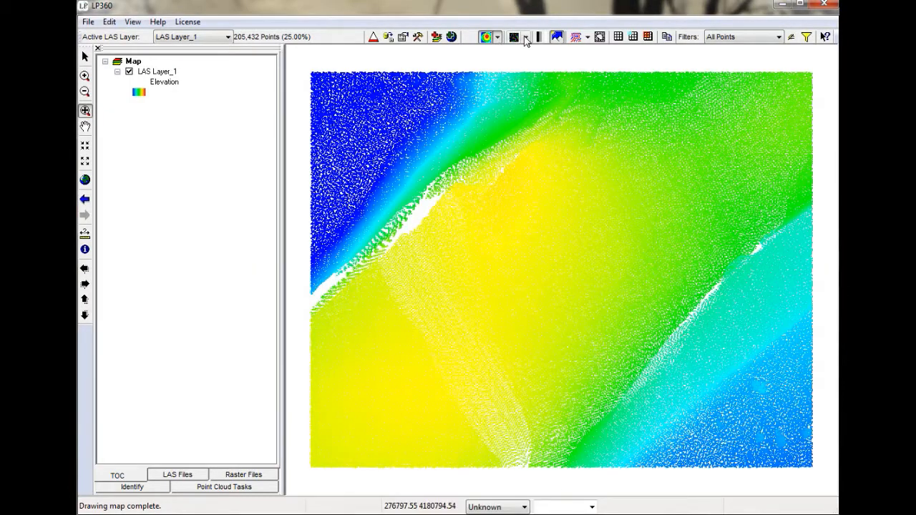
pyautogui.click(526, 37)
pyautogui.click(530, 58)
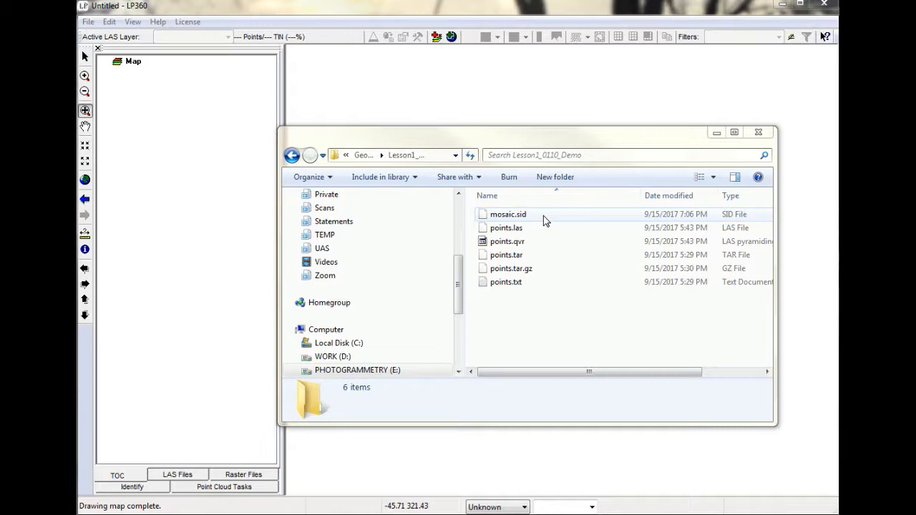
# Start an import from MG4 and add mosaic.sid from the Lesson1_0110_Demo folder as the source file.
pyautogui.click(87, 21)
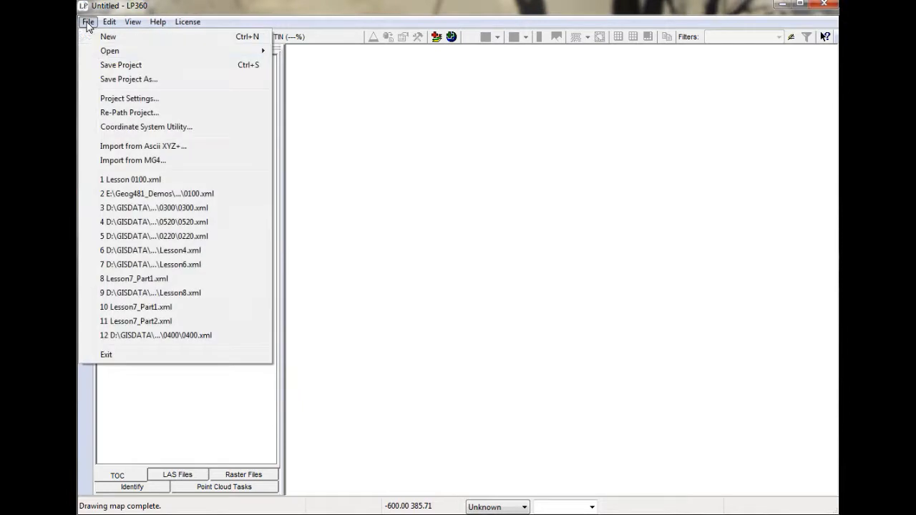
pyautogui.click(147, 160)
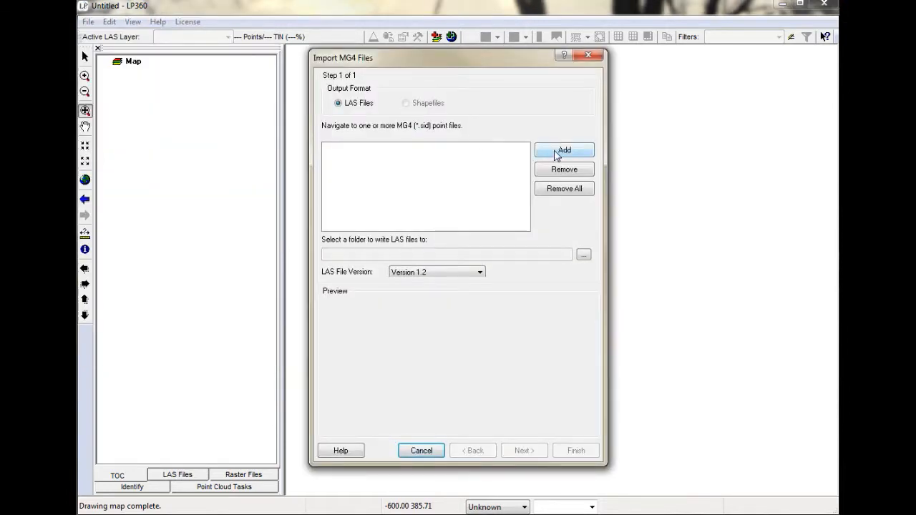
pyautogui.click(557, 151)
pyautogui.click(444, 184)
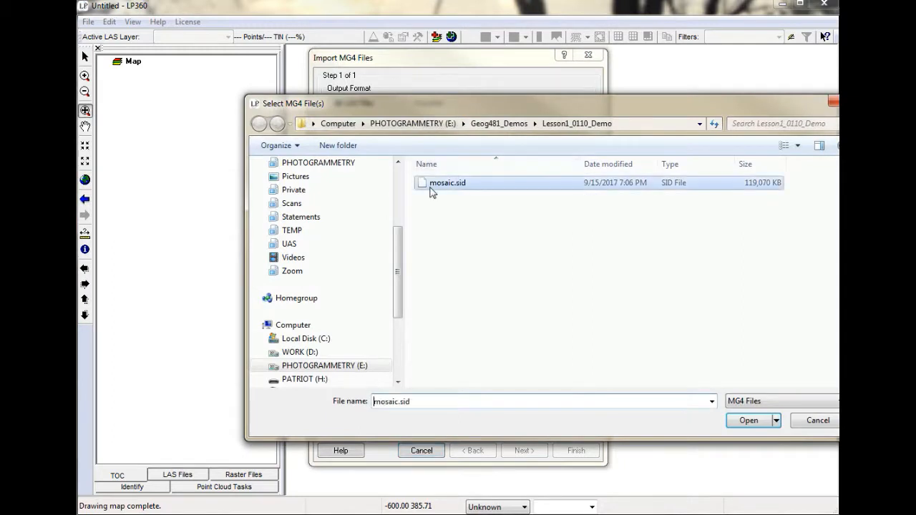
pyautogui.click(762, 425)
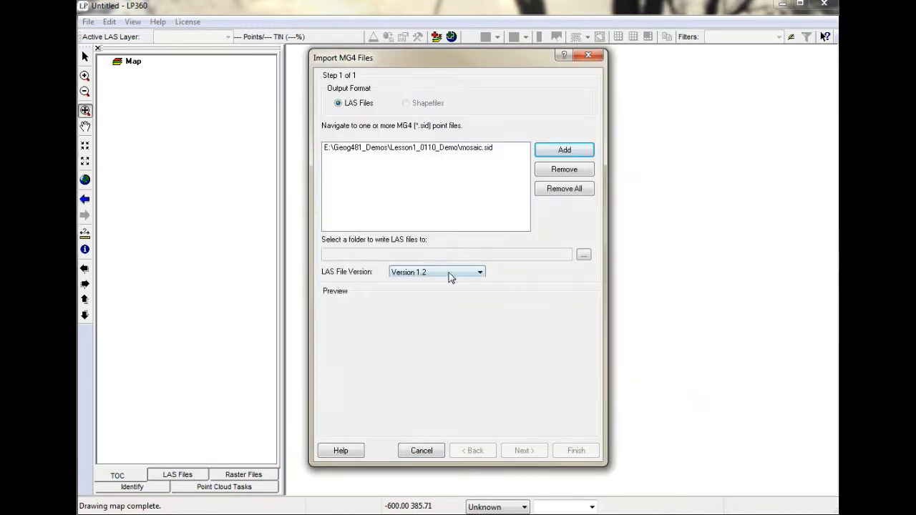
# Set the output folder to Lesson1_0110_Demo and the LAS file version to Version 1.4, and run the MG4 import.
pyautogui.click(583, 255)
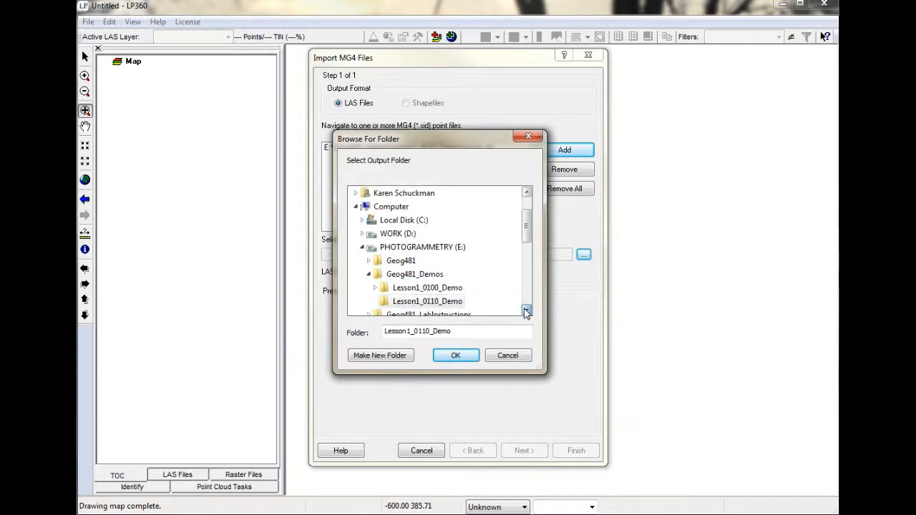
pyautogui.click(467, 354)
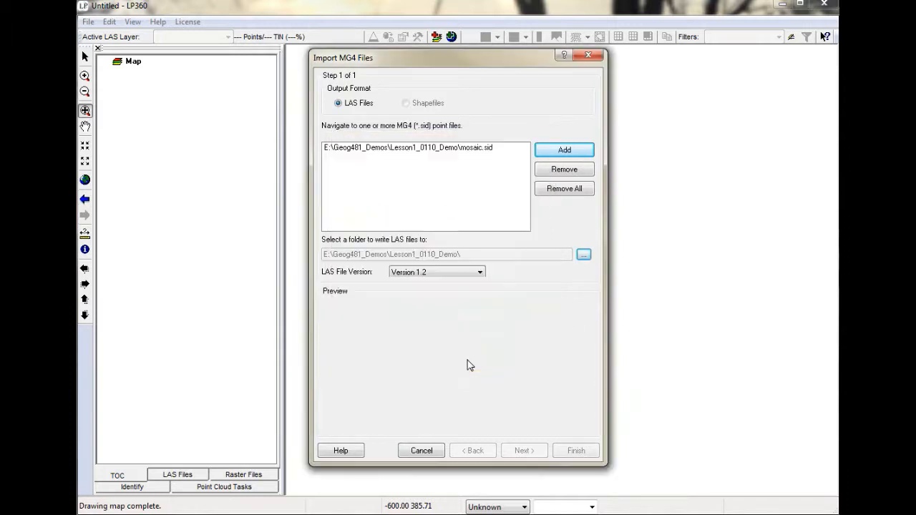
pyautogui.click(484, 274)
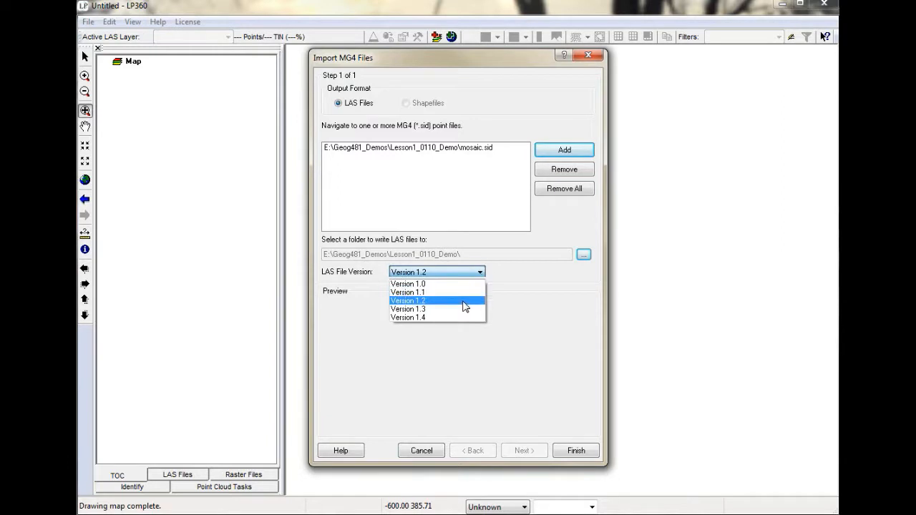
pyautogui.click(462, 319)
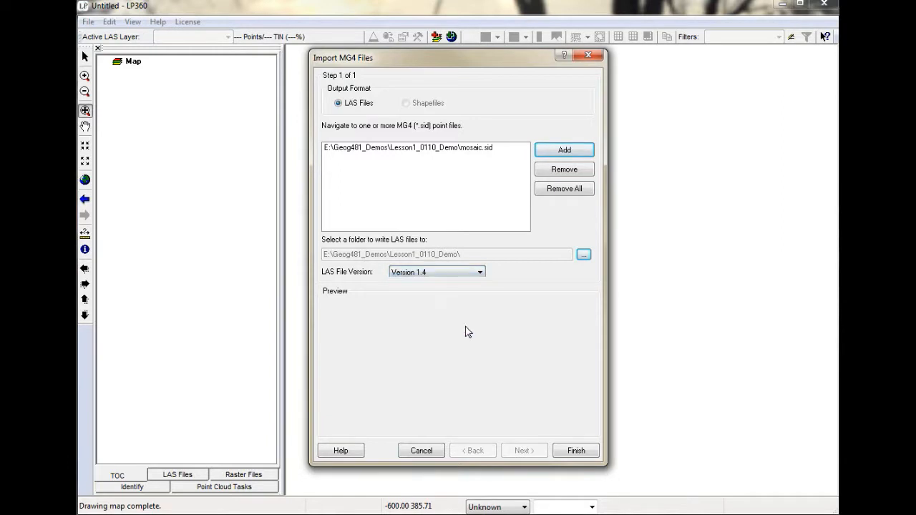
pyautogui.click(576, 452)
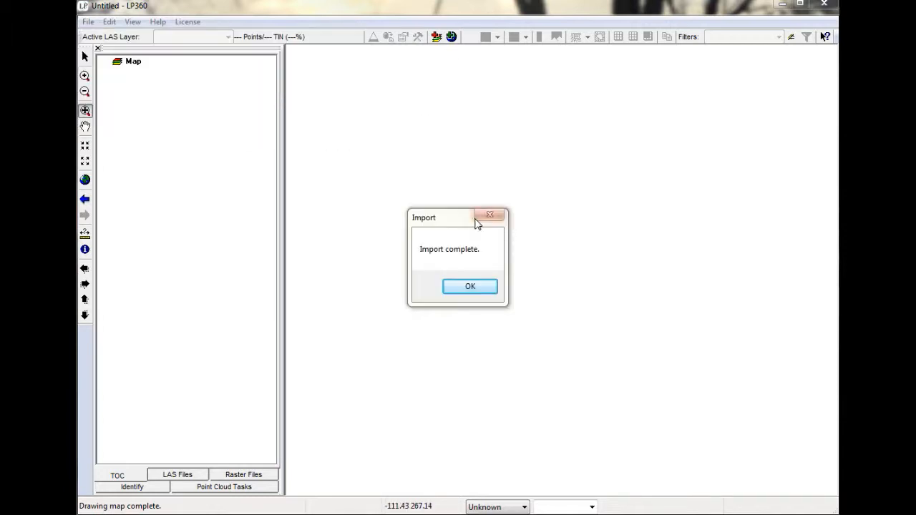
pyautogui.click(472, 286)
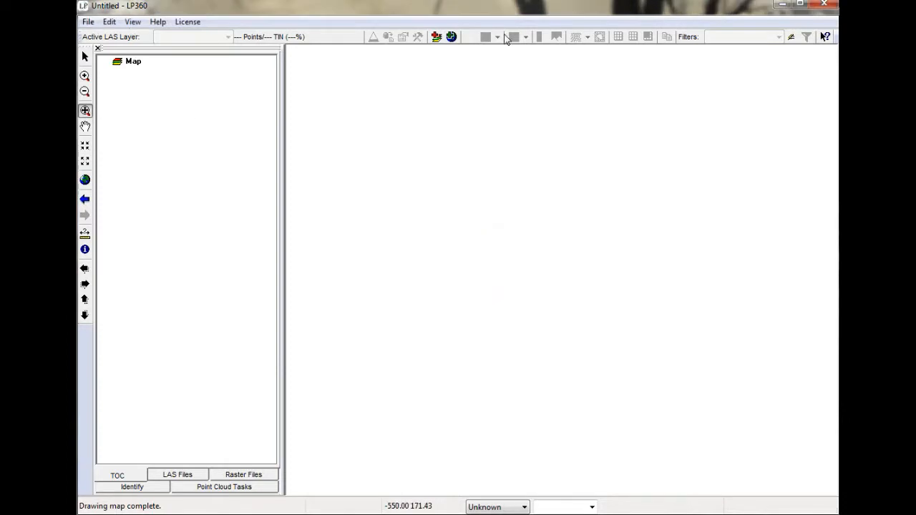
# Add mosaic.las from the Lesson1_0110_Demo folder to the map as a LAS layer.
pyautogui.click(436, 37)
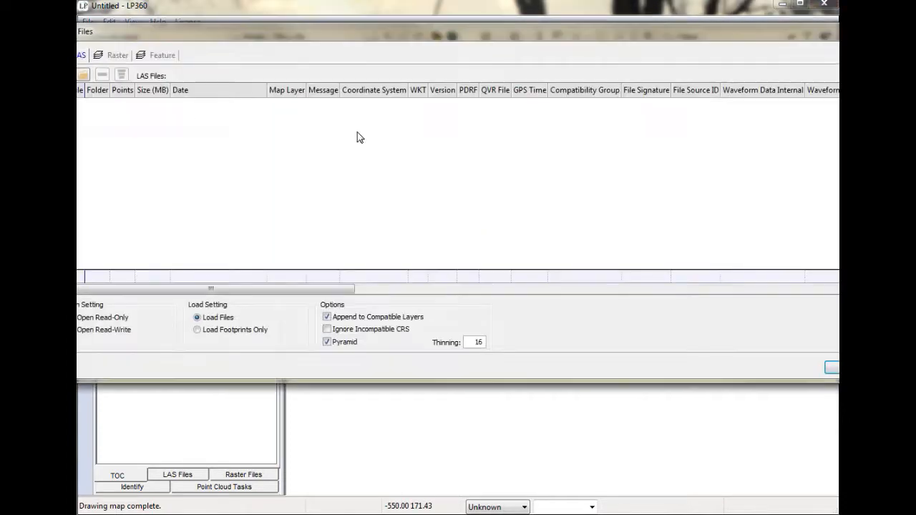
pyautogui.click(85, 76)
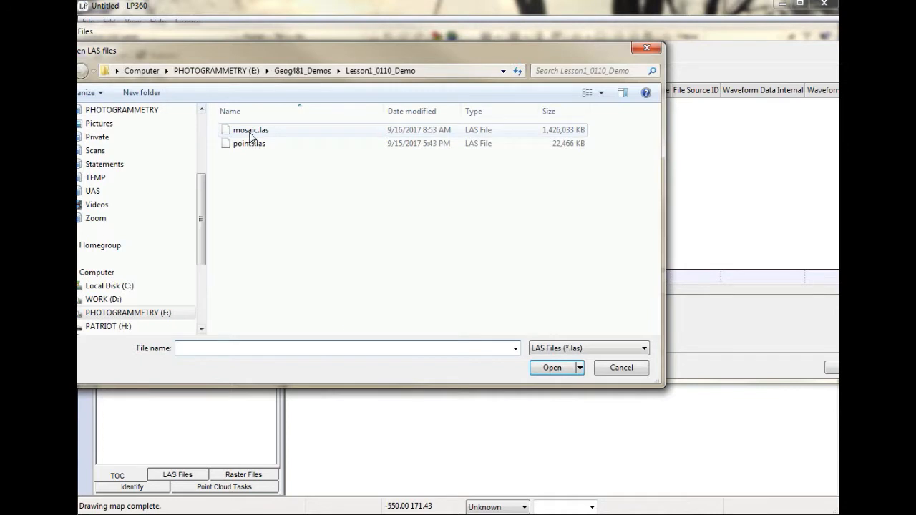
pyautogui.click(250, 130)
pyautogui.click(551, 368)
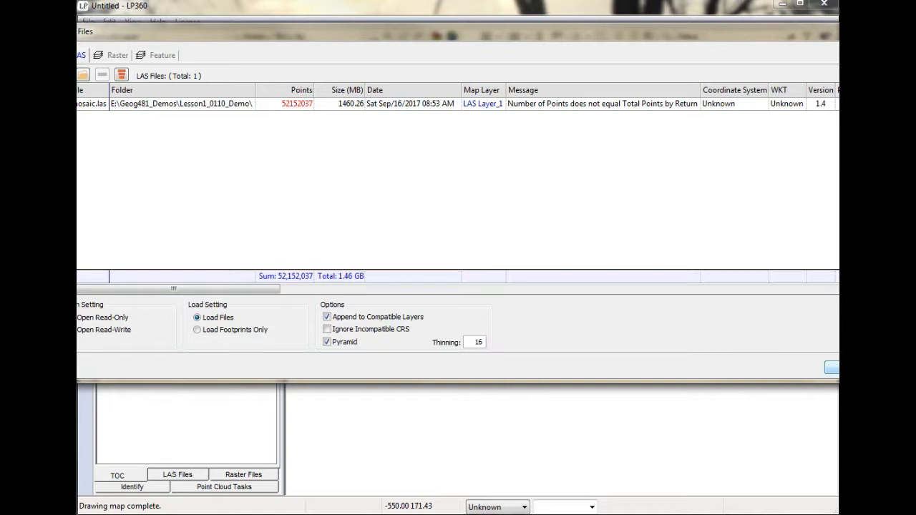
pyautogui.click(832, 368)
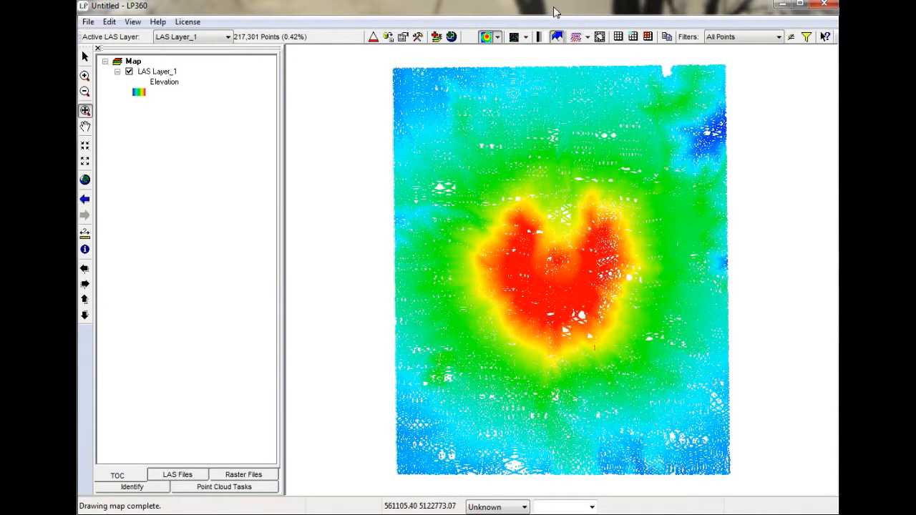
# Display the mosaic LAS layer as a TIN surface and switch to the Lesson1_0110_Demo folder window in Windows Explorer.
pyautogui.click(527, 37)
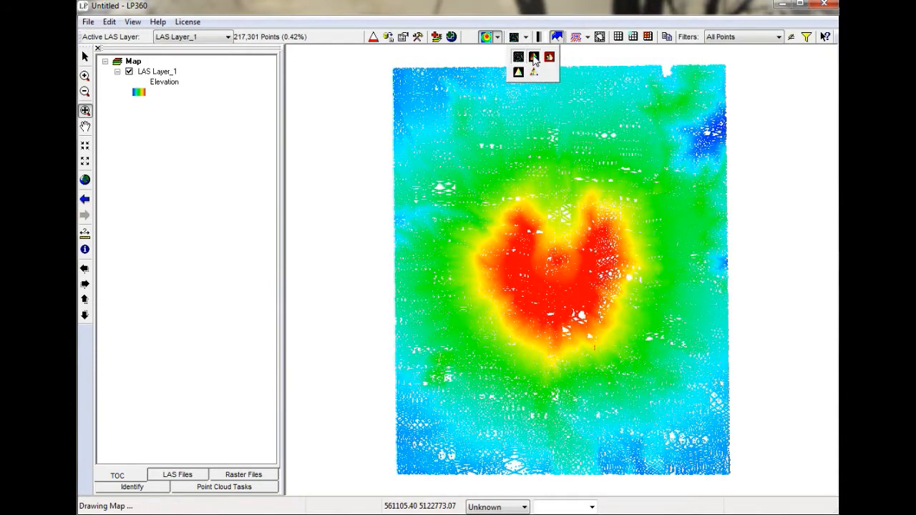
pyautogui.click(536, 58)
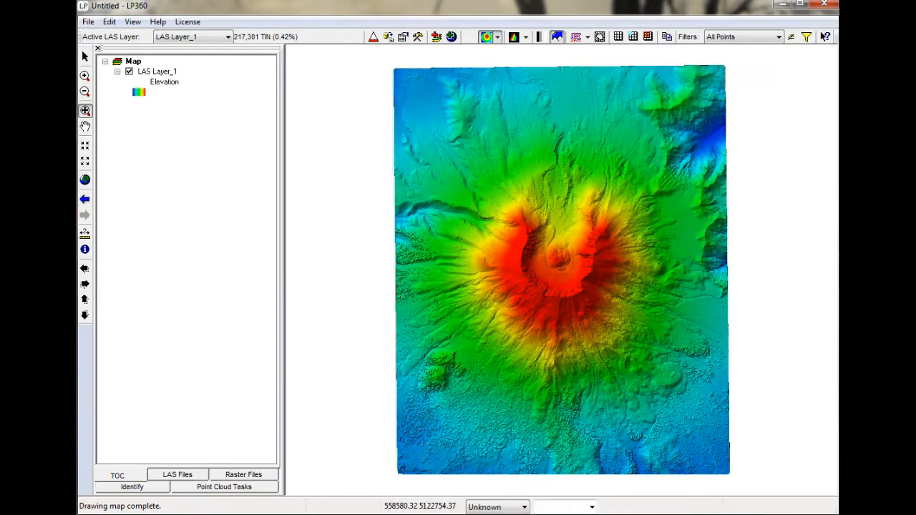
pyautogui.hotkey('alt', 'Tab')
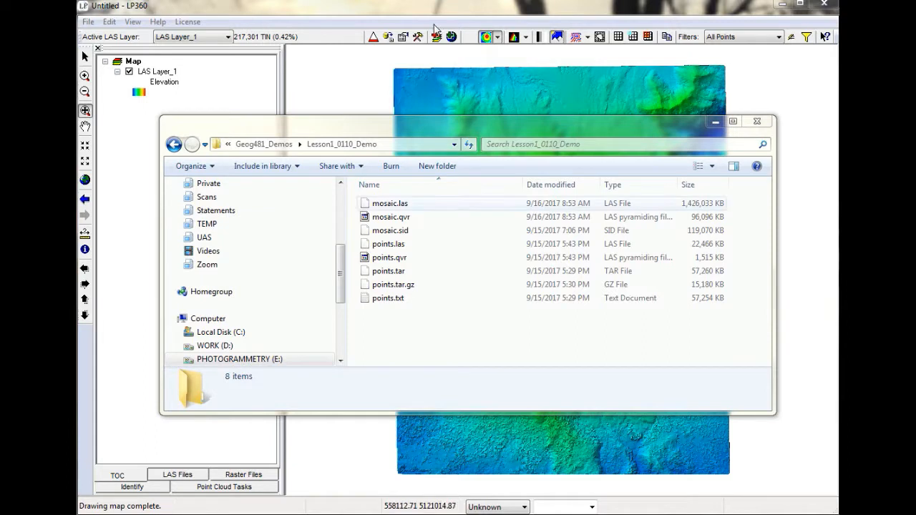